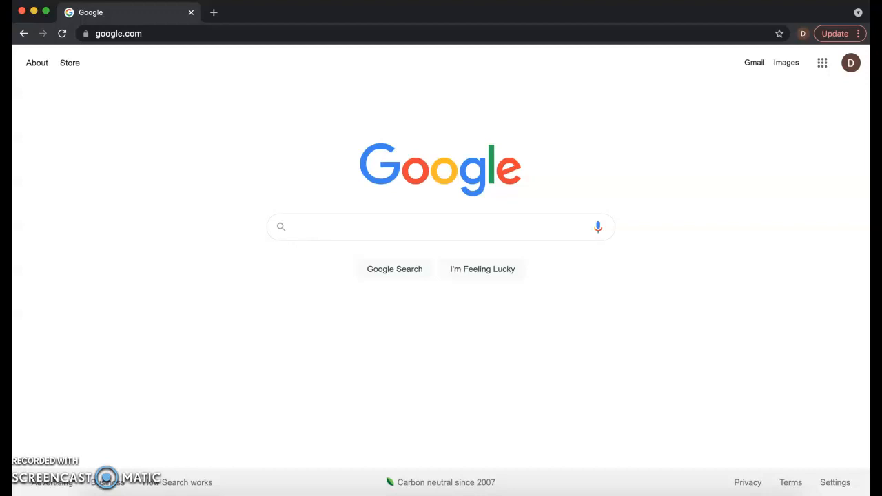
# Step: Open the Pixlr X photo editor at pixlr.com/x
pyautogui.click(164, 35)
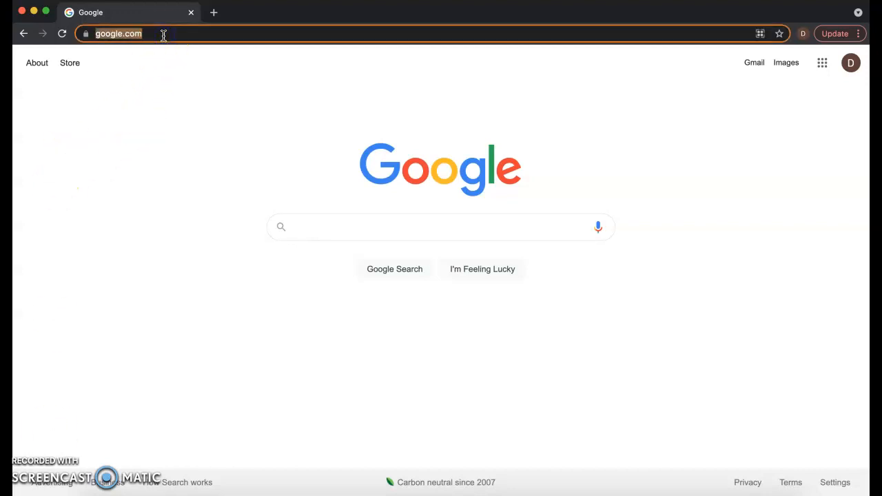
pyautogui.write('pixl')
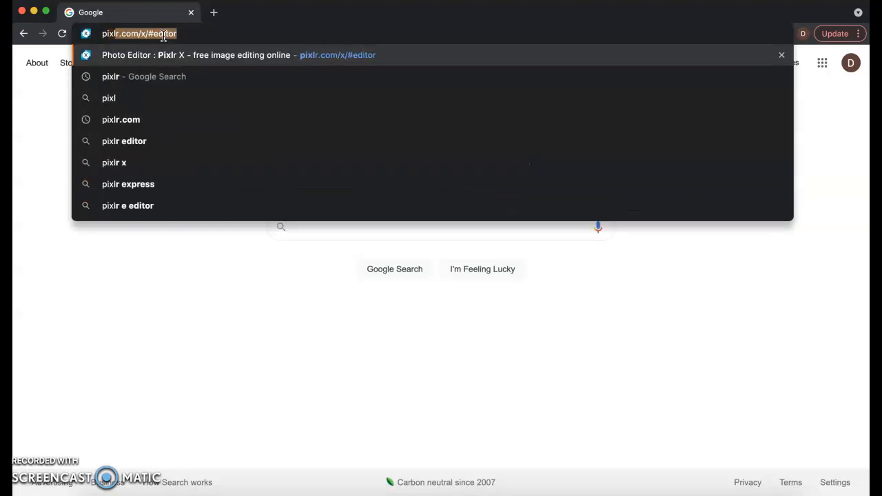
pyautogui.press('Return')
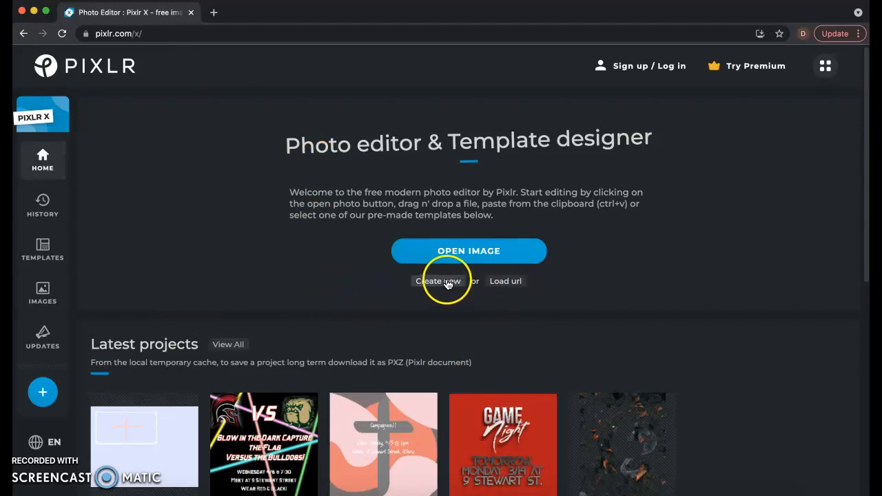
# Step: Create a new blank image with the 12 mpx 4:3 preset, 4032 x 3024 px
pyautogui.click(447, 283)
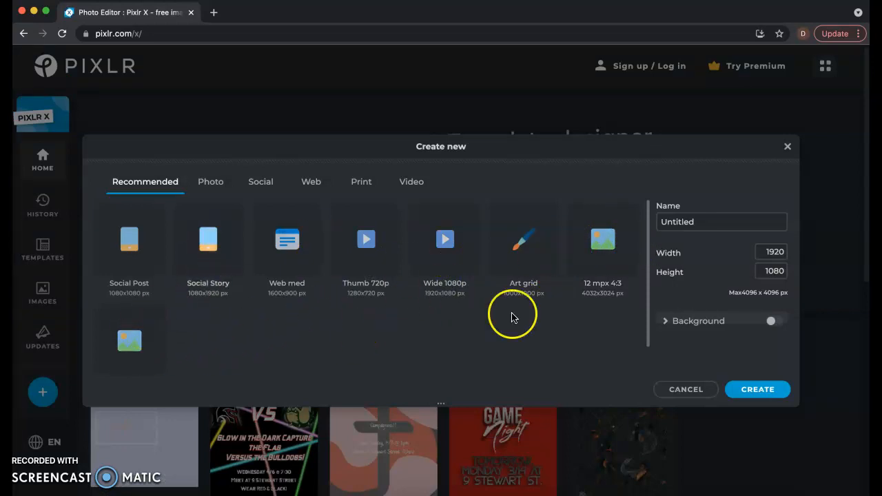
pyautogui.click(617, 252)
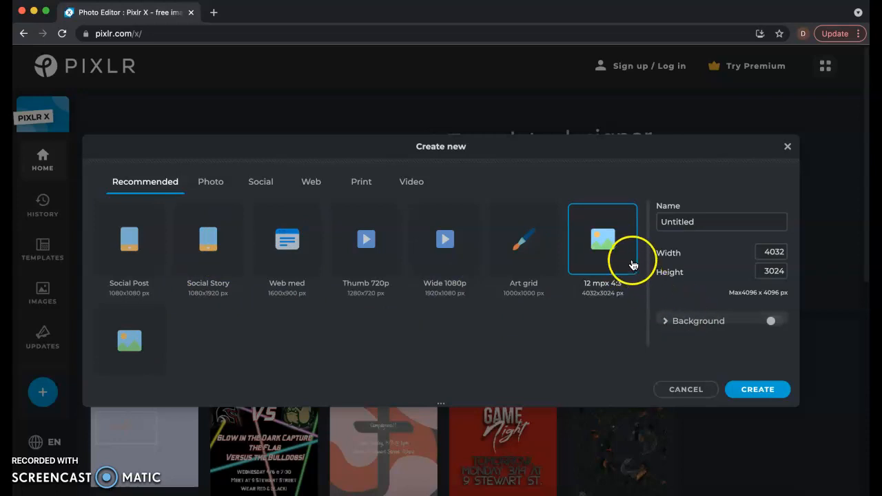
pyautogui.click(772, 391)
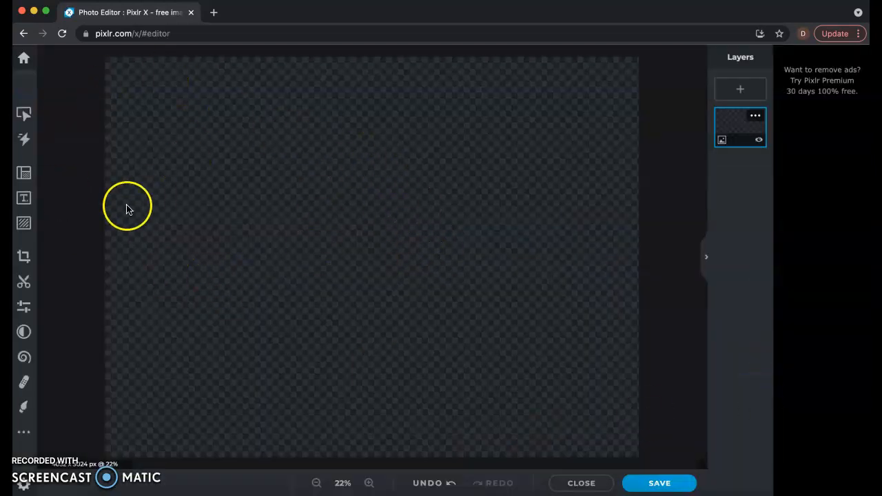
# Step: Turn on the page background and set its colour to light blue #C0DFF7
pyautogui.click(24, 176)
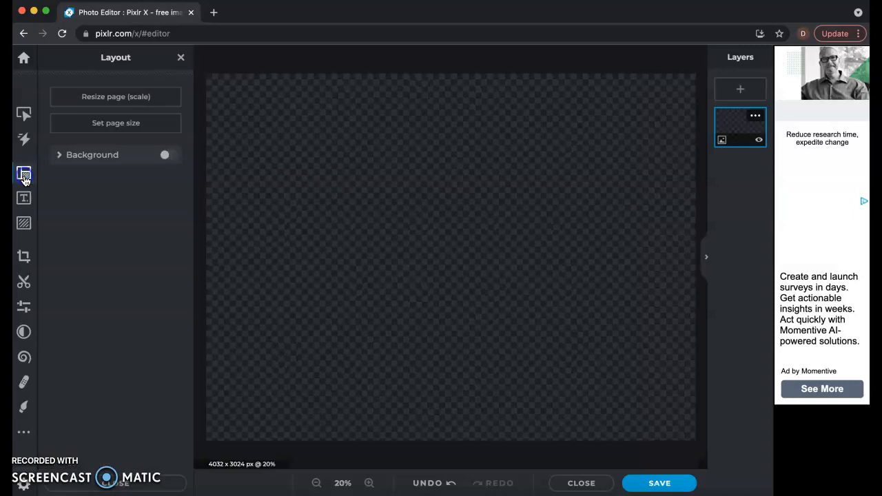
pyautogui.click(88, 158)
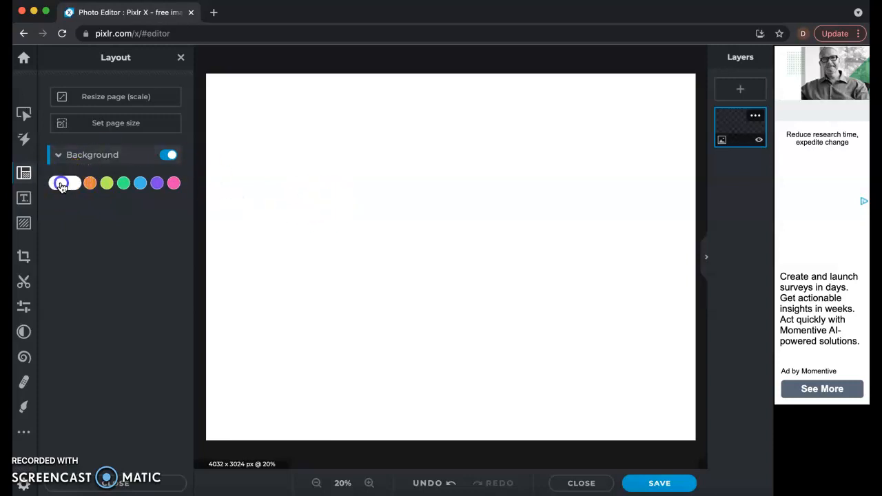
pyautogui.click(68, 188)
pyautogui.moveTo(112, 193)
pyautogui.mouseDown()
pyautogui.moveTo(104, 233)
pyautogui.moveTo(72, 201)
pyautogui.moveTo(79, 202)
pyautogui.mouseUp()
pyautogui.click(126, 271)
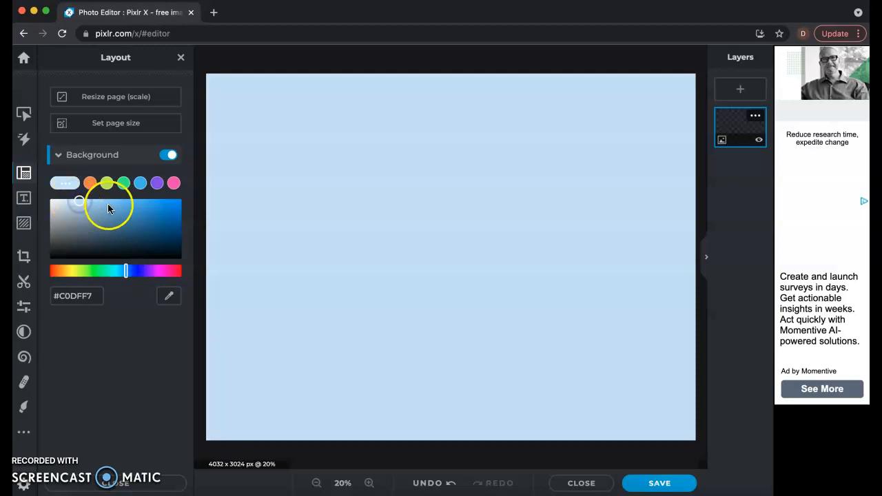
pyautogui.click(180, 61)
pyautogui.click(180, 59)
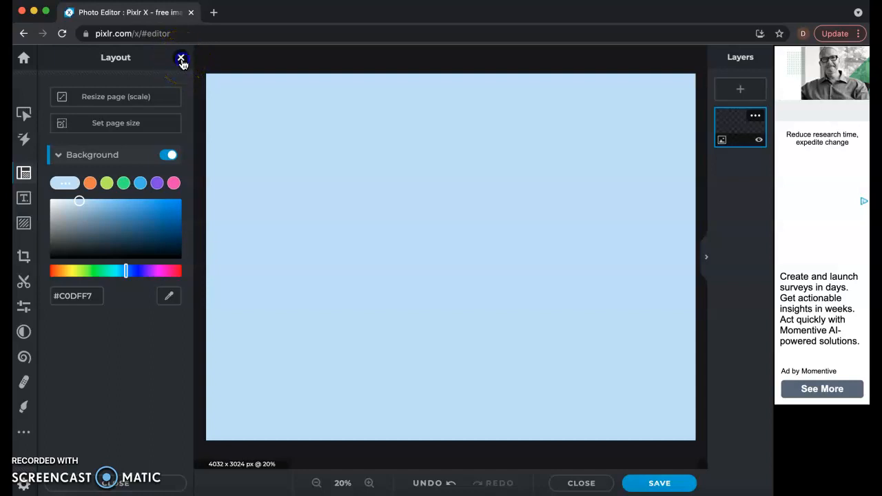
pyautogui.click(181, 61)
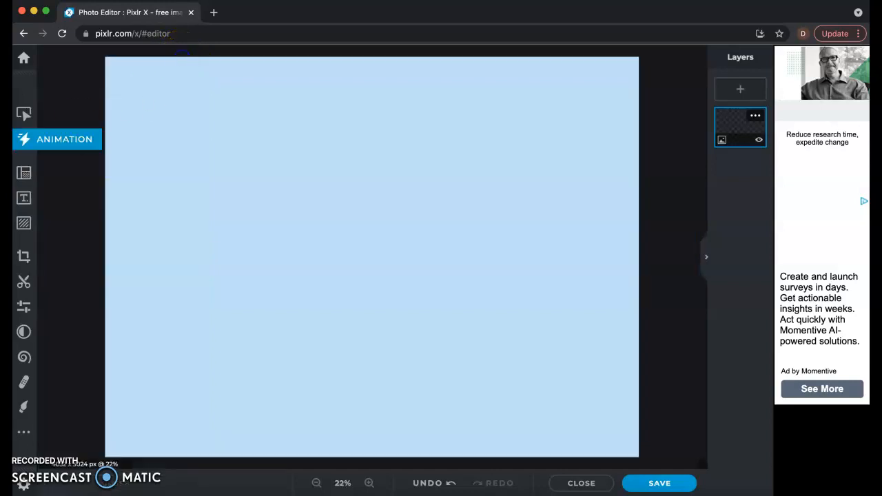
# Step: Browse the arrow and shape elements and add the thin yellow downward arrow from the Animated Arrows collection
pyautogui.click(24, 223)
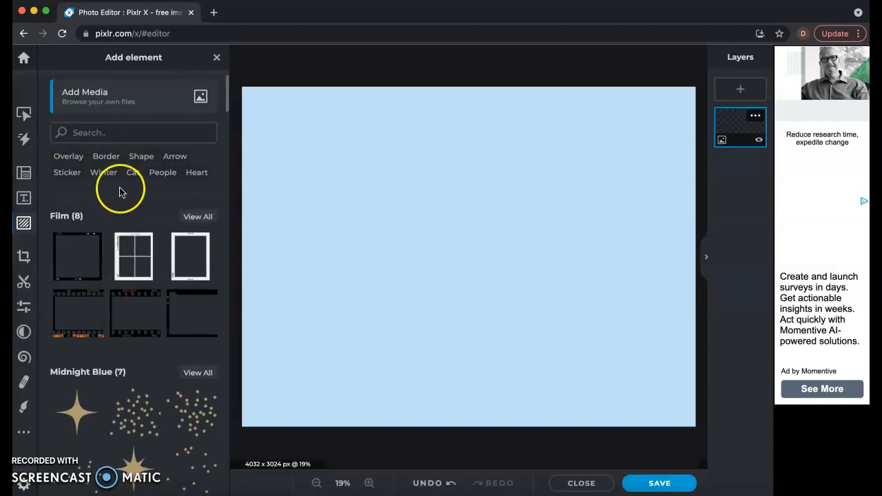
pyautogui.click(180, 161)
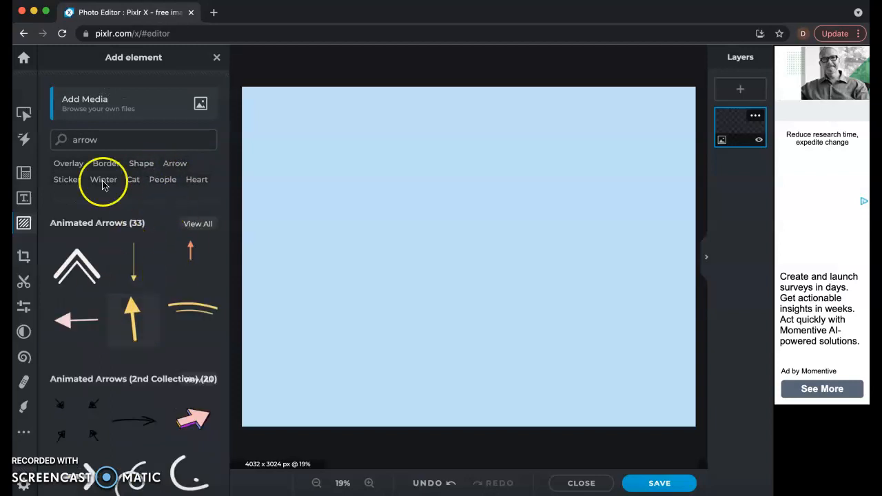
pyautogui.click(145, 162)
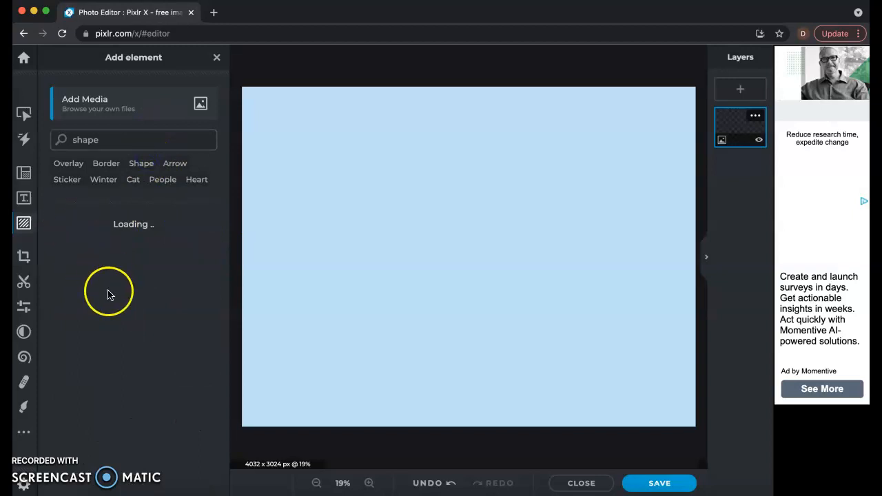
pyautogui.scroll(-2, 138, 327)
pyautogui.scroll(3, 140, 327)
pyautogui.click(178, 165)
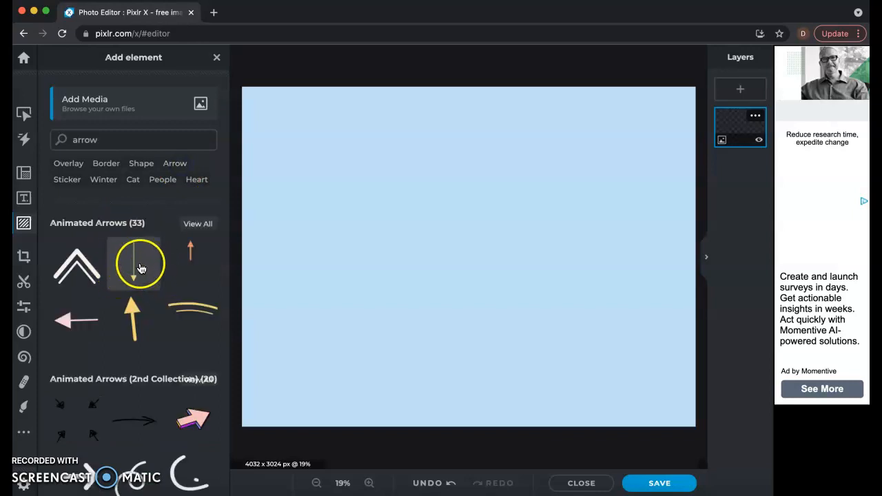
pyautogui.click(139, 268)
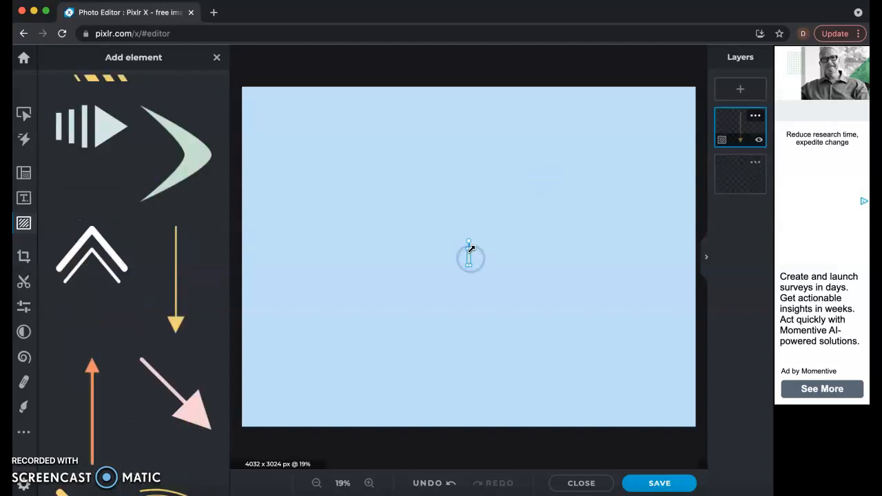
# Step: Enlarge the yellow arrow to about 225 x 1406 px and rotate it to -90° so it points right across the canvas's upper half
pyautogui.moveTo(466, 247); pyautogui.dragTo(444, 264)
pyautogui.moveTo(449, 170); pyautogui.dragTo(435, 224)
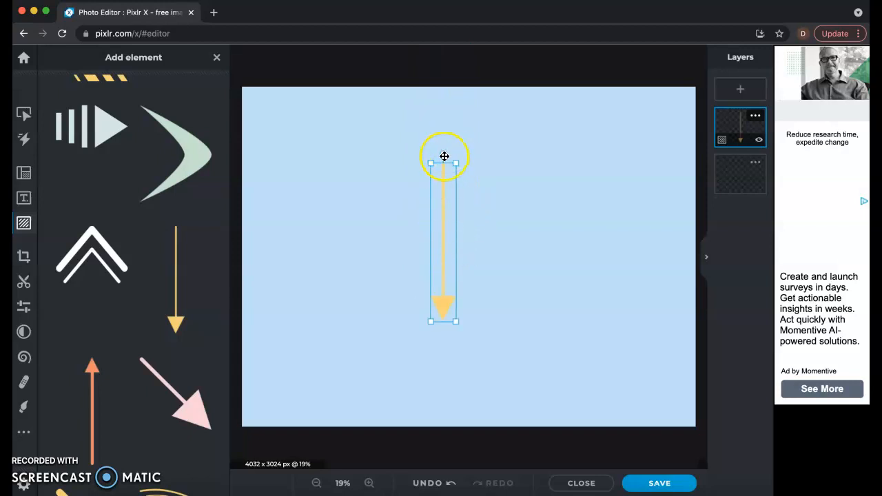
pyautogui.click(397, 165)
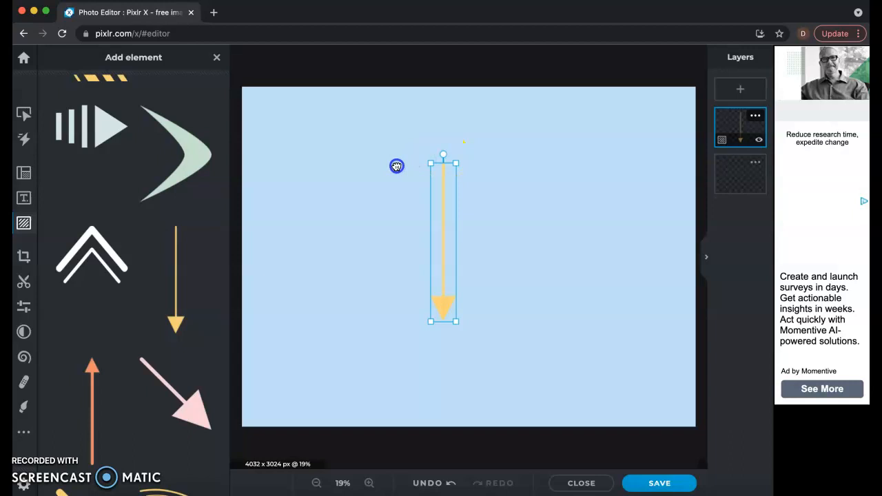
pyautogui.moveTo(441, 134); pyautogui.dragTo(365, 201)
pyautogui.moveTo(450, 191); pyautogui.dragTo(468, 177)
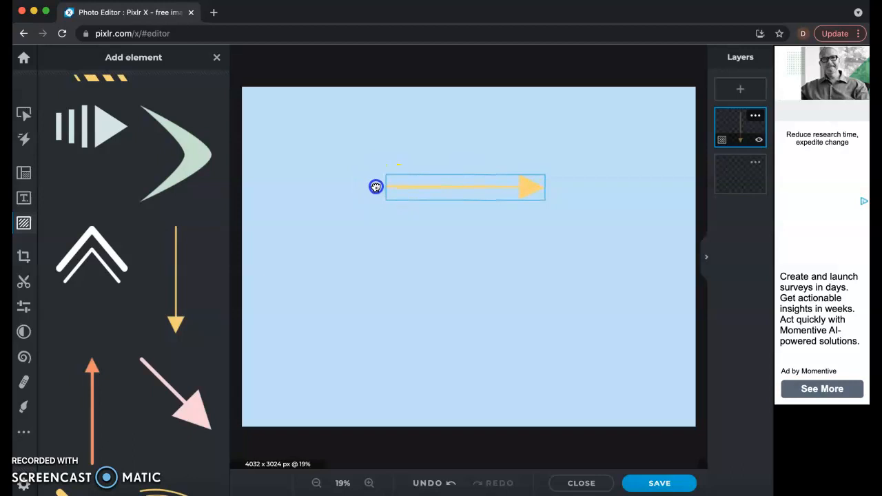
pyautogui.moveTo(375, 187); pyautogui.dragTo(375, 187)
pyautogui.moveTo(431, 185)
pyautogui.mouseDown()
pyautogui.moveTo(415, 186)
pyautogui.moveTo(425, 191)
pyautogui.mouseUp()
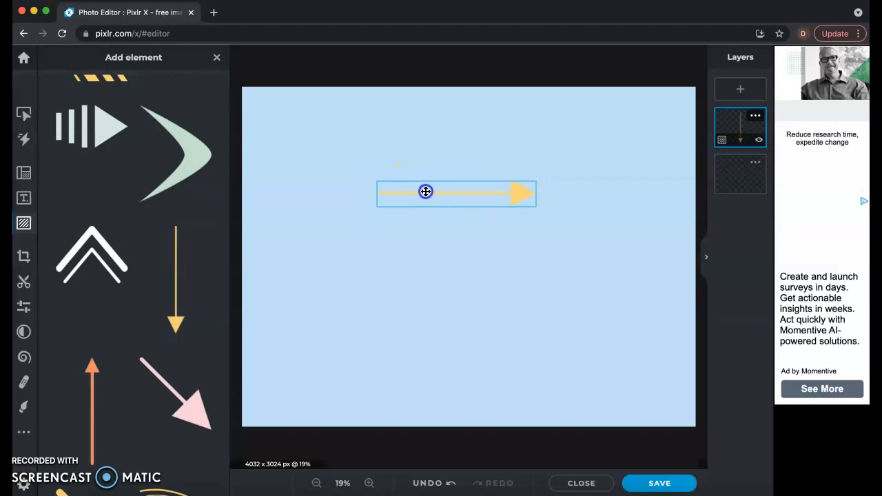
pyautogui.click(478, 188)
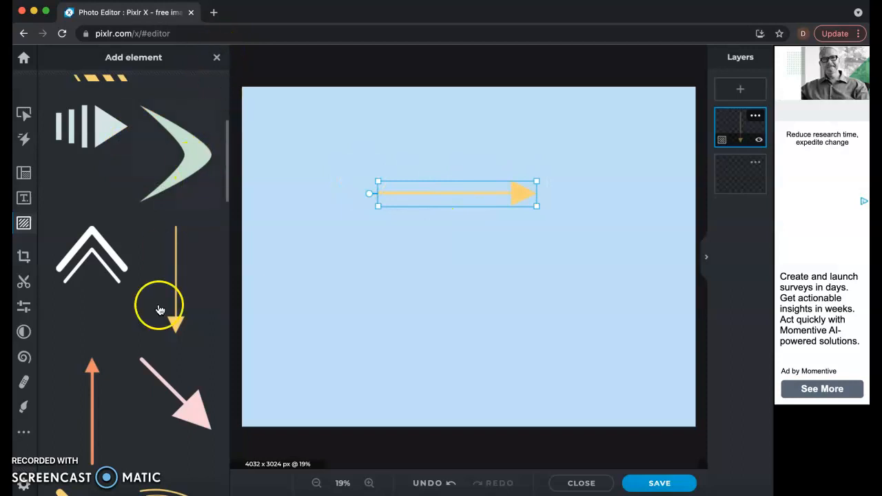
pyautogui.click(216, 57)
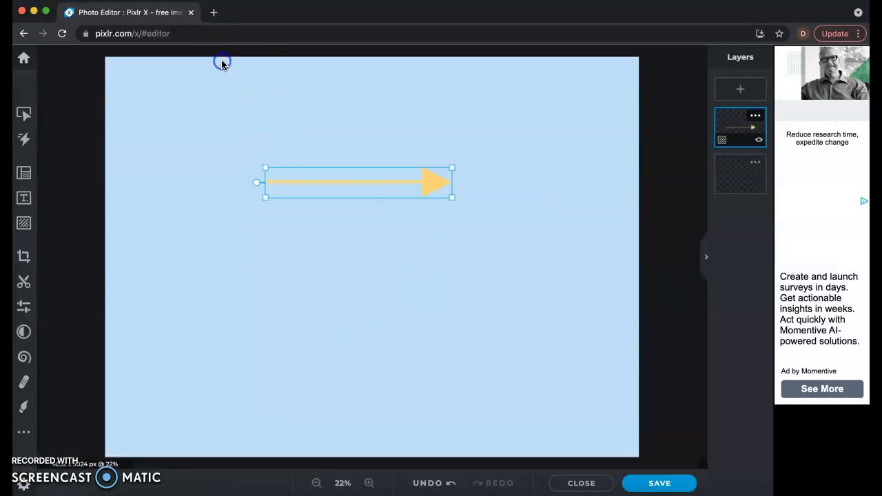
# Step: Select the right-pointing arrow, show its transform settings and duplicate it
pyautogui.click(342, 188)
pyautogui.click(181, 57)
pyautogui.click(303, 195)
pyautogui.click(354, 195)
pyautogui.click(354, 189)
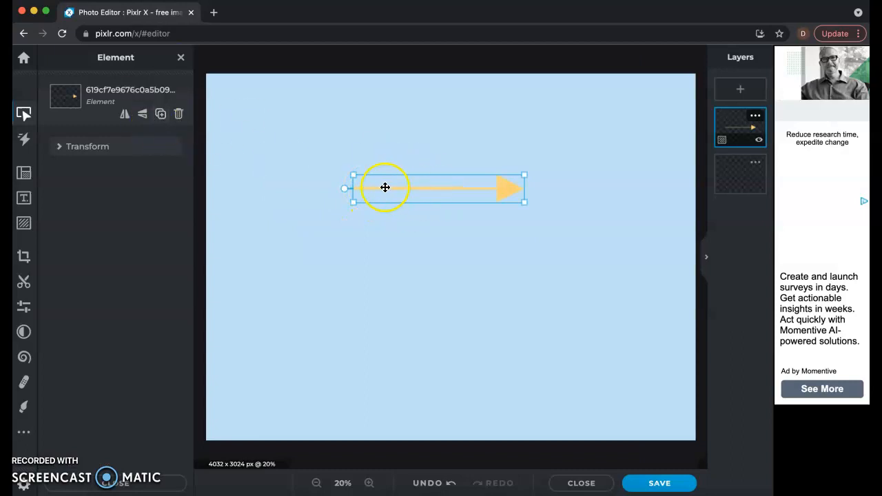
pyautogui.click(109, 147)
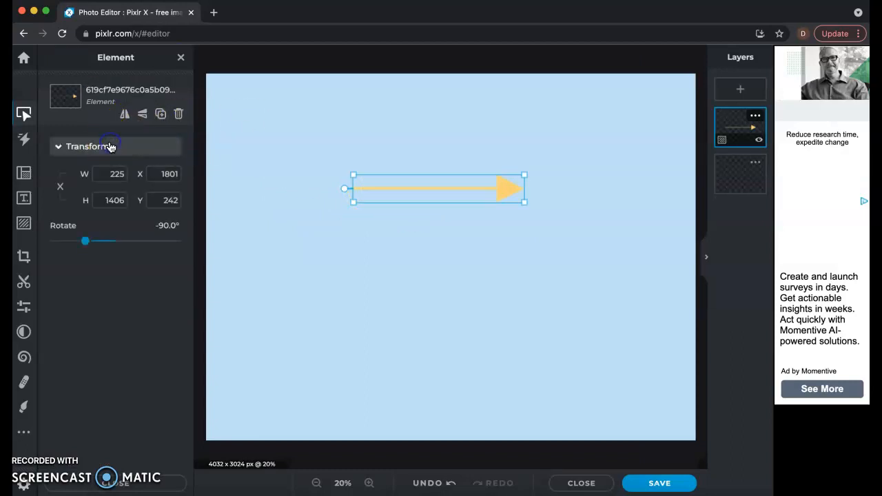
pyautogui.click(160, 115)
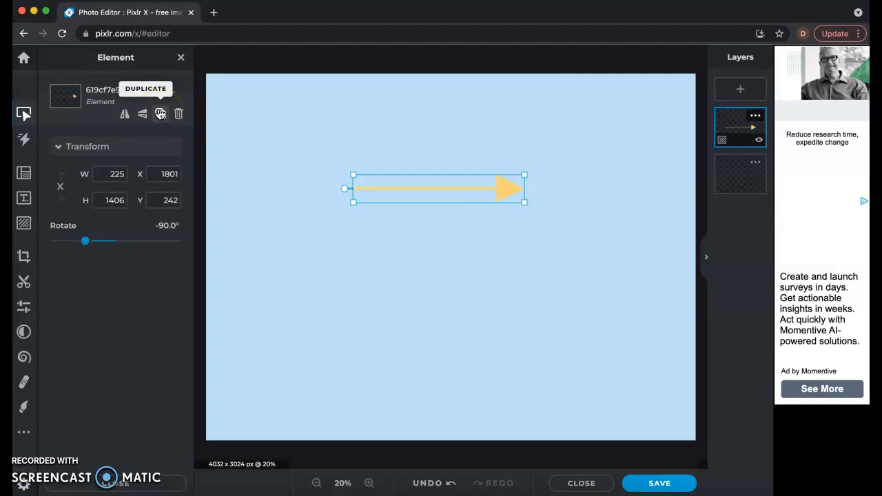
pyautogui.click(159, 114)
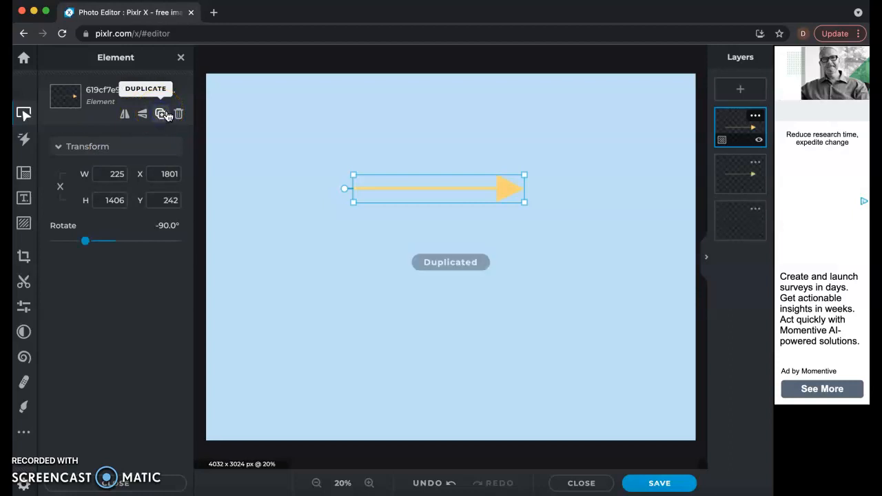
# Step: Rotate the duplicate arrow to about 90° and overlap it with the original to form a double-headed horizontal arrow
pyautogui.click(443, 208)
pyautogui.moveTo(489, 184); pyautogui.dragTo(488, 246)
pyautogui.moveTo(344, 253); pyautogui.dragTo(535, 250)
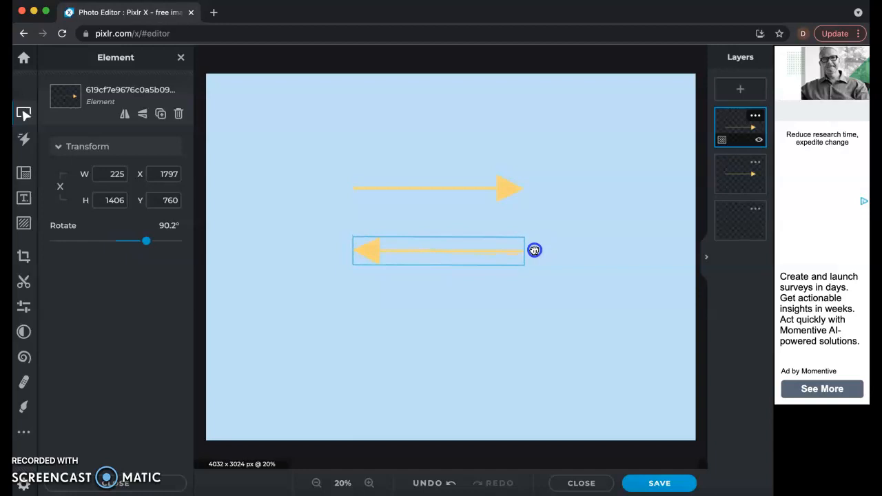
pyautogui.moveTo(466, 241); pyautogui.dragTo(427, 183)
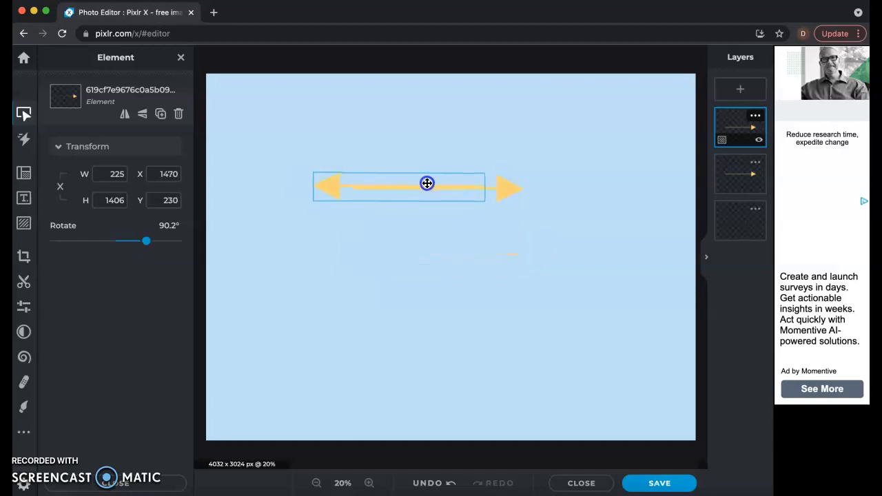
pyautogui.press('Down')
pyautogui.click(430, 261)
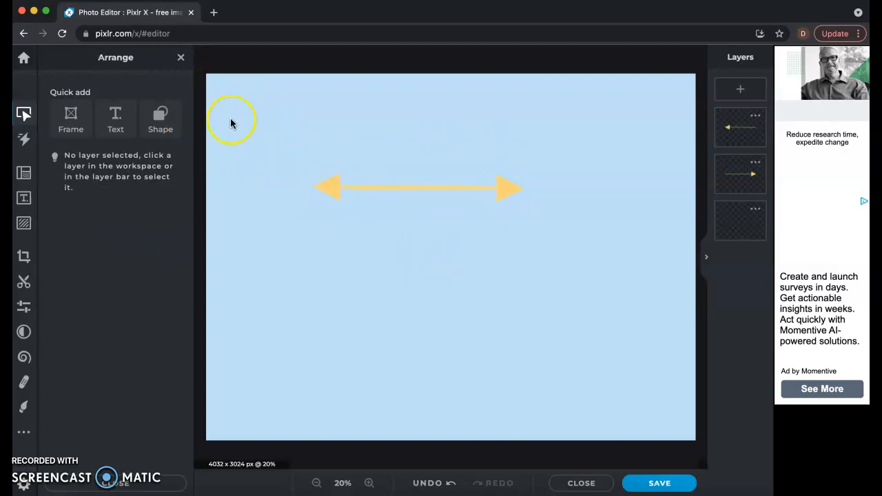
# Step: Duplicate the left-pointing arrow, rotate the copy to about 180° to point up, and centre it across the horizontal arrow
pyautogui.click(331, 181)
pyautogui.click(160, 113)
pyautogui.moveTo(360, 190); pyautogui.dragTo(394, 266)
pyautogui.moveTo(530, 263); pyautogui.dragTo(436, 365)
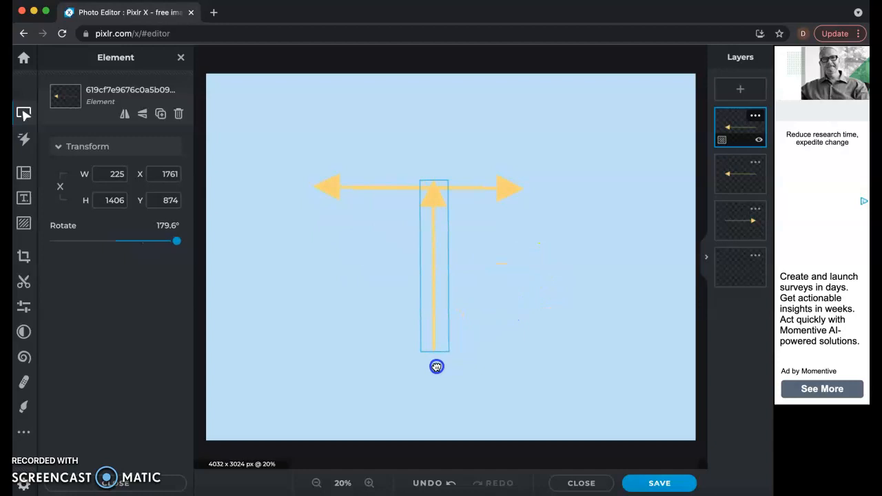
pyautogui.moveTo(430, 307); pyautogui.dragTo(423, 186)
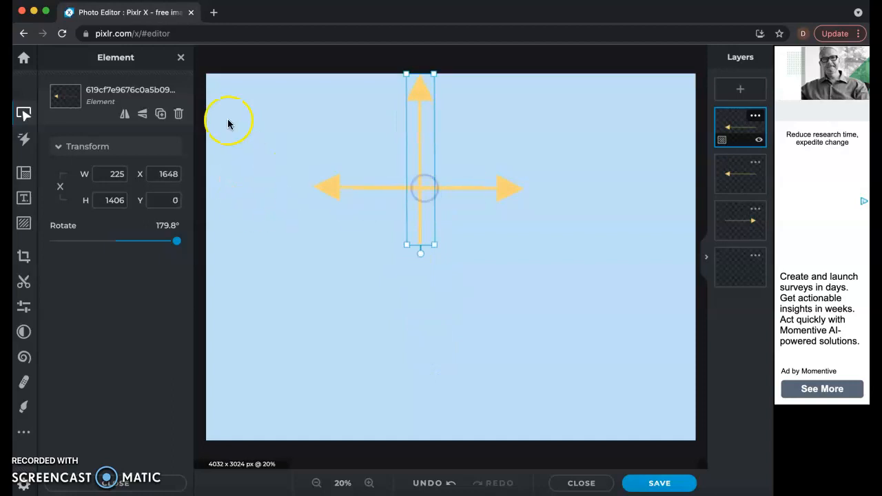
# Step: Duplicate the upward arrow, rotate the copy to about 0.4° to point down, and align it with the vertical shaft
pyautogui.click(159, 115)
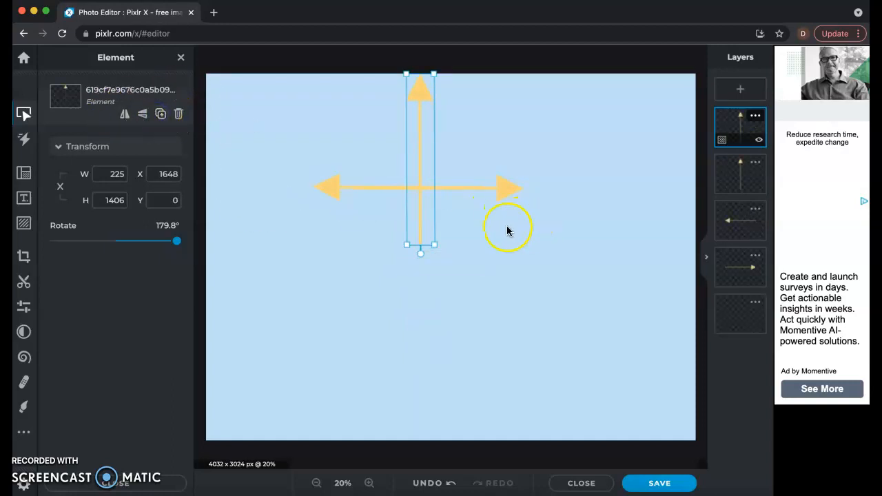
pyautogui.moveTo(428, 215); pyautogui.dragTo(477, 360)
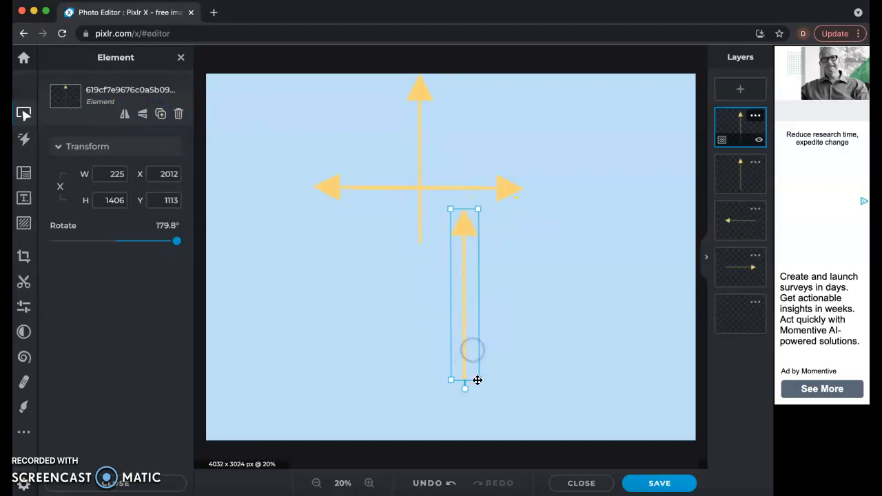
pyautogui.moveTo(465, 390); pyautogui.dragTo(422, 164)
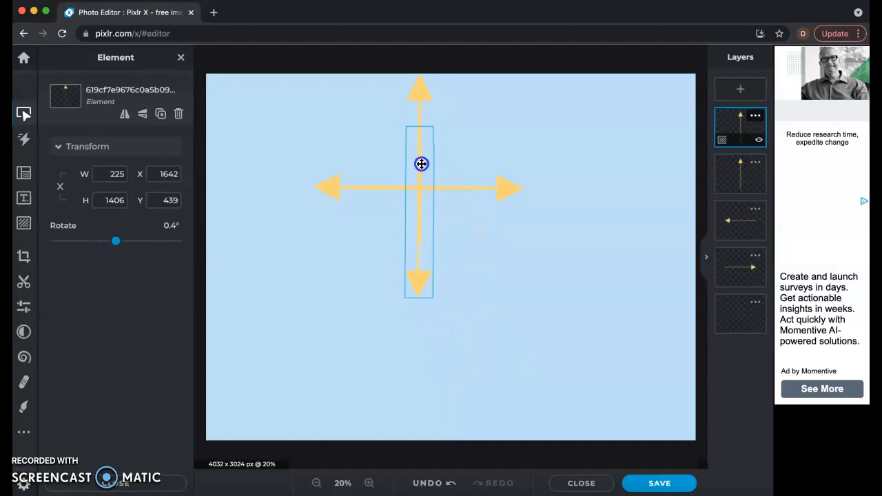
pyautogui.click(470, 279)
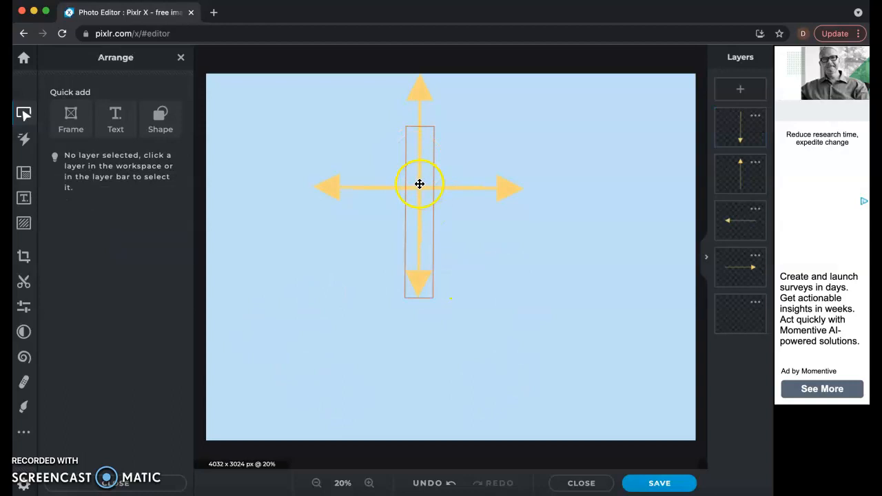
pyautogui.click(419, 186)
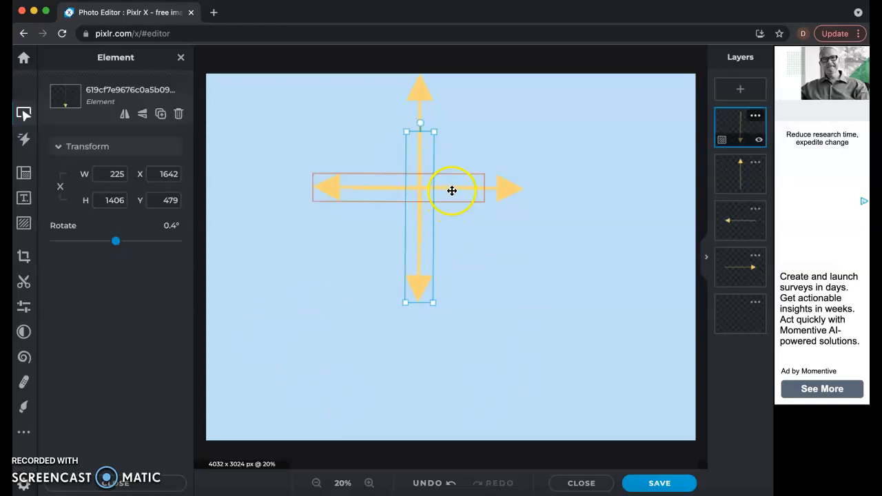
# Step: Align the right-pointing and left-pointing arrows on one horizontal line at Y 261 and Y 260, and clear the selection
pyautogui.click(492, 186)
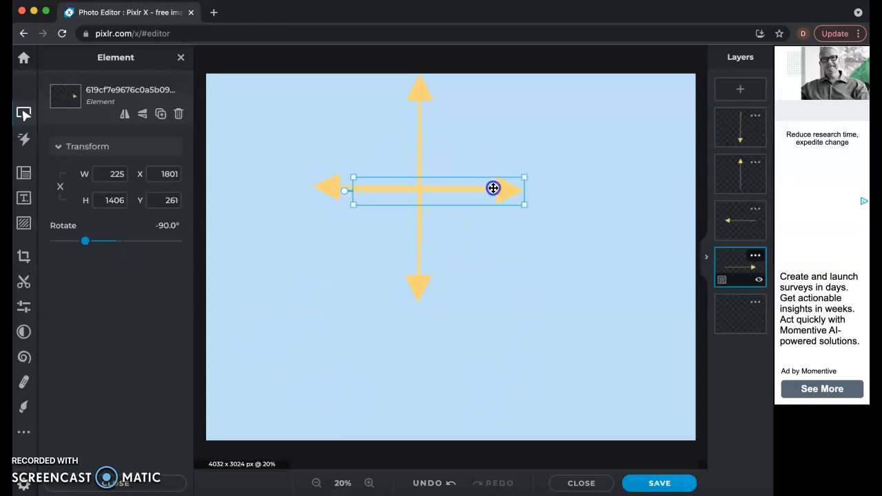
pyautogui.moveTo(349, 188); pyautogui.dragTo(339, 189)
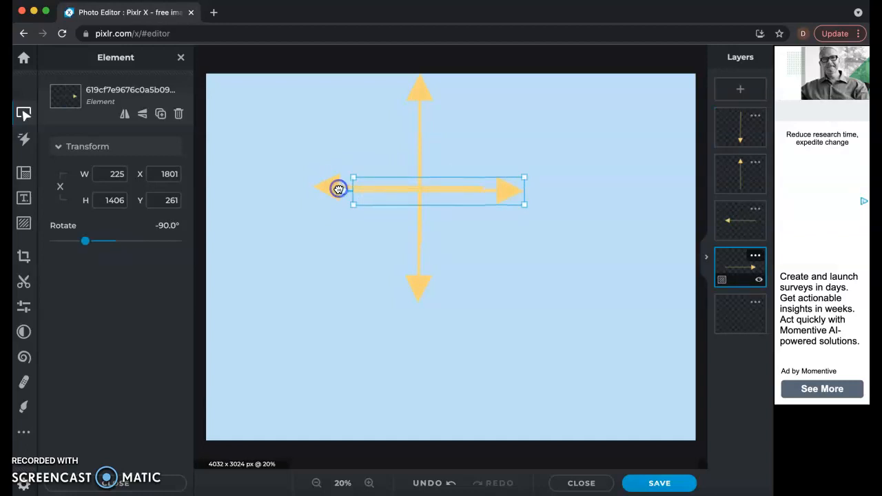
pyautogui.click(327, 190)
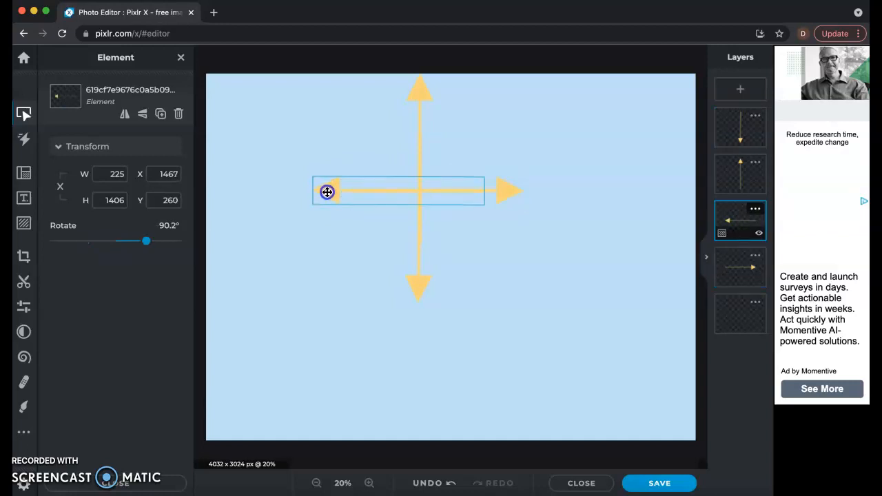
pyautogui.click(487, 246)
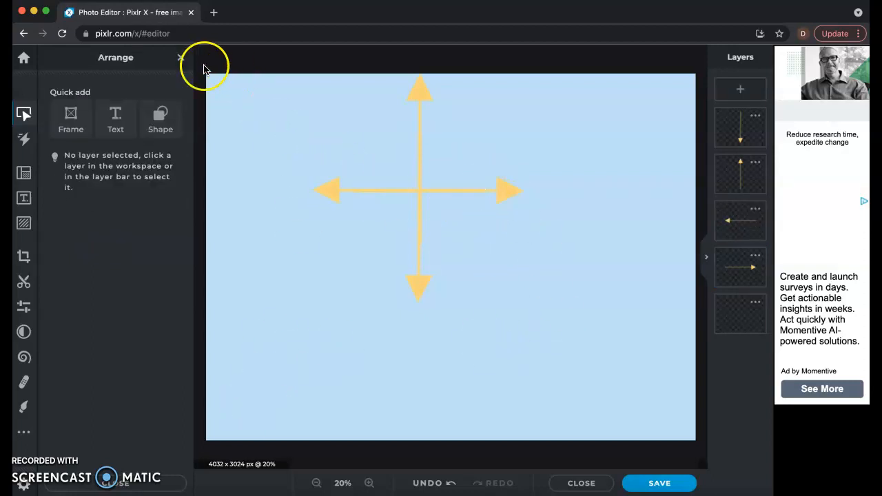
pyautogui.click(181, 58)
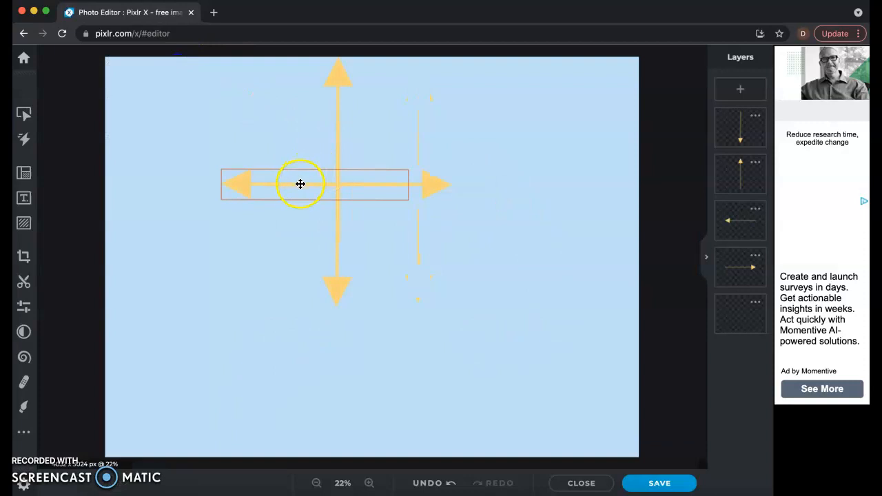
# Step: Duplicate the left-pointing arrow, move the copy below the horizontal shaft, and rotate it to about 140.5°
pyautogui.click(254, 185)
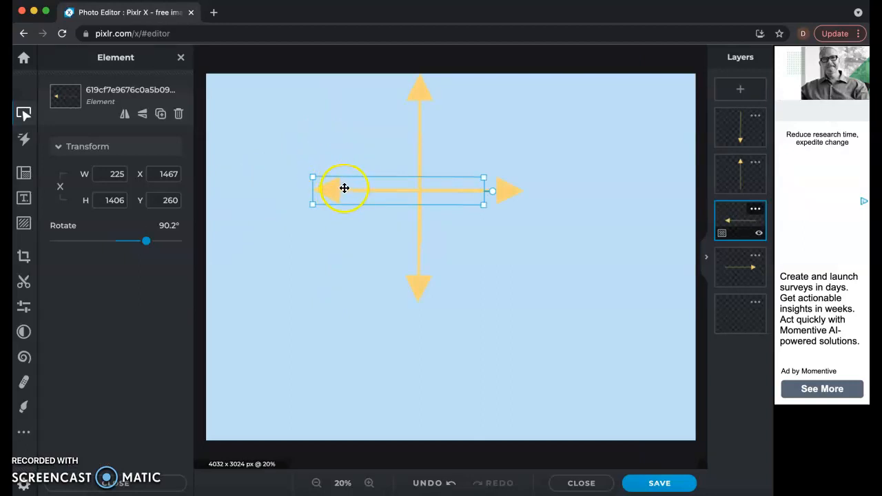
pyautogui.click(161, 115)
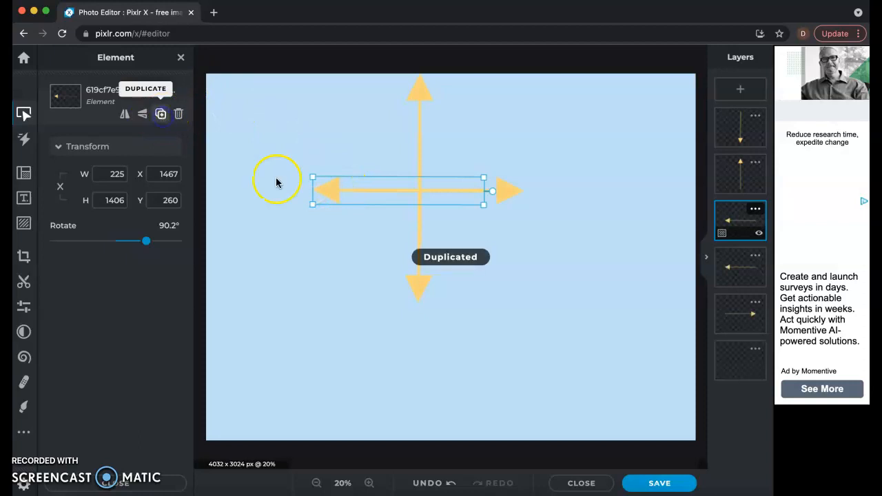
pyautogui.moveTo(334, 231); pyautogui.dragTo(310, 281)
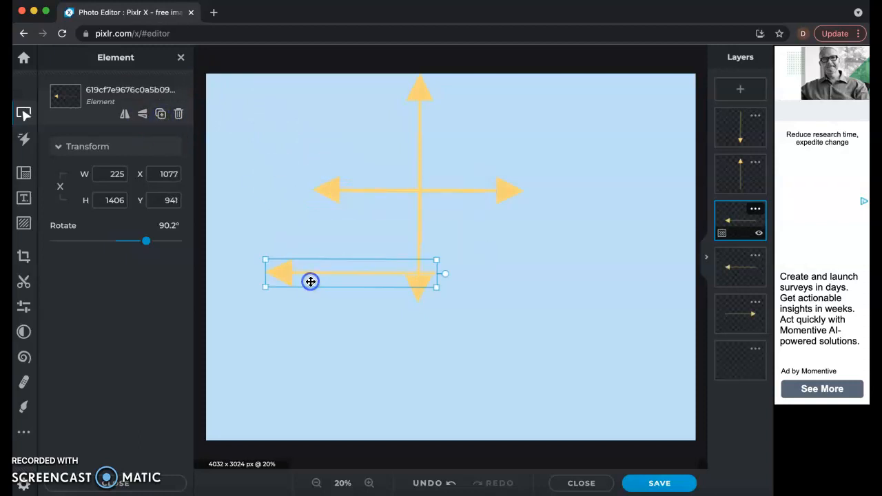
pyautogui.moveTo(447, 273); pyautogui.dragTo(415, 349)
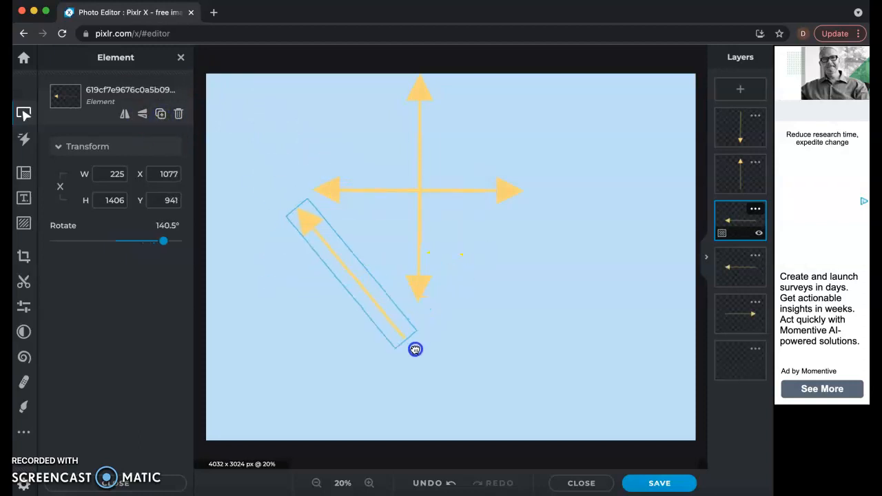
# Step: Shrink the rotated copy to about 177 x 1106 px and place its tail on the cross centre, pointing up-left
pyautogui.moveTo(392, 319); pyautogui.dragTo(370, 307)
pyautogui.moveTo(289, 195); pyautogui.dragTo(312, 233)
pyautogui.moveTo(339, 269); pyautogui.dragTo(379, 131)
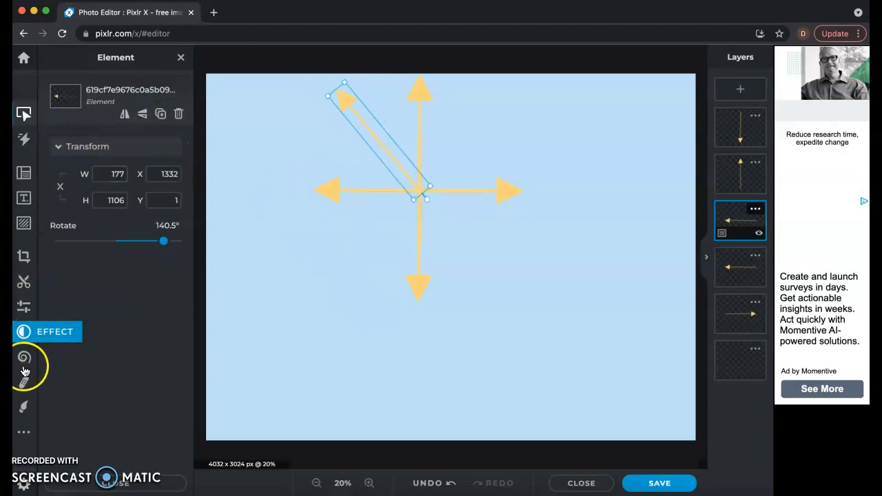
pyautogui.click(88, 147)
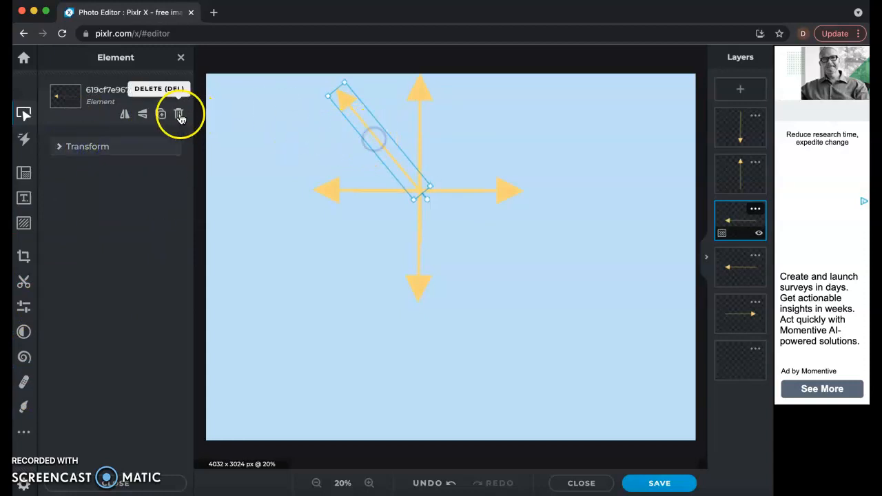
# Step: Duplicate the up-left diagonal arrow, rotate the copy to point up-right, and place its tail on the cross centre
pyautogui.click(162, 120)
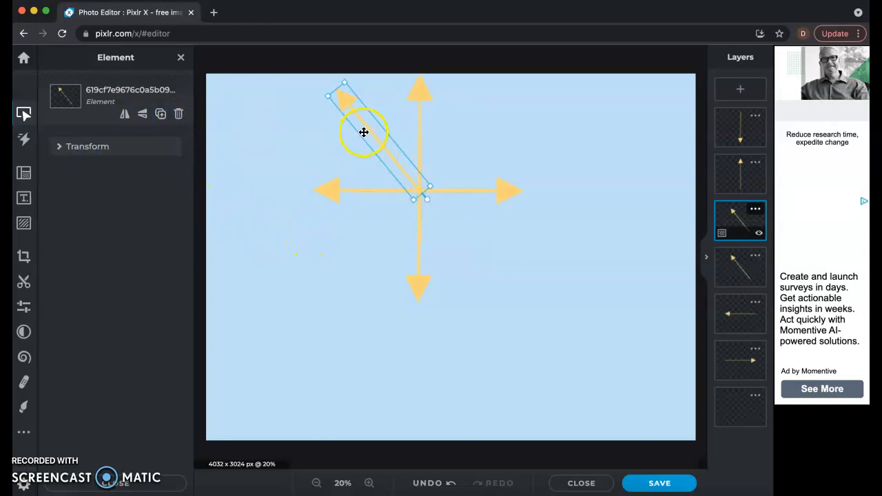
pyautogui.moveTo(373, 130); pyautogui.dragTo(390, 254)
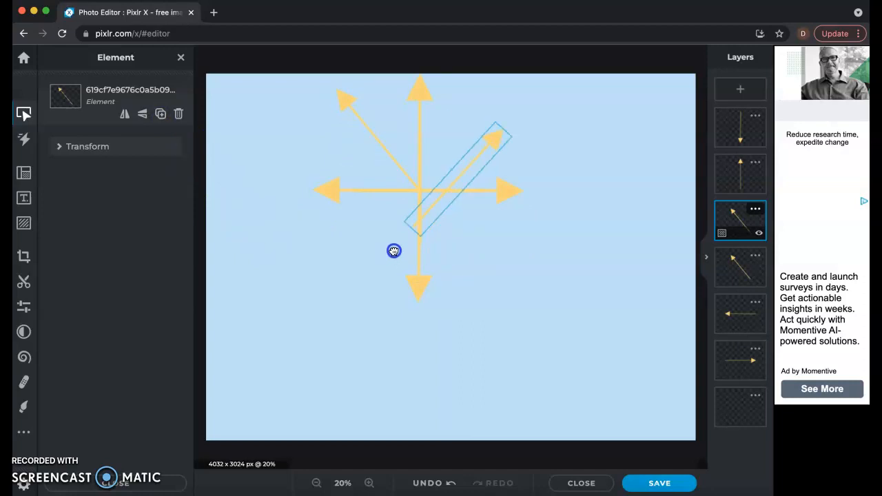
pyautogui.click(430, 221)
pyautogui.moveTo(446, 200); pyautogui.dragTo(450, 162)
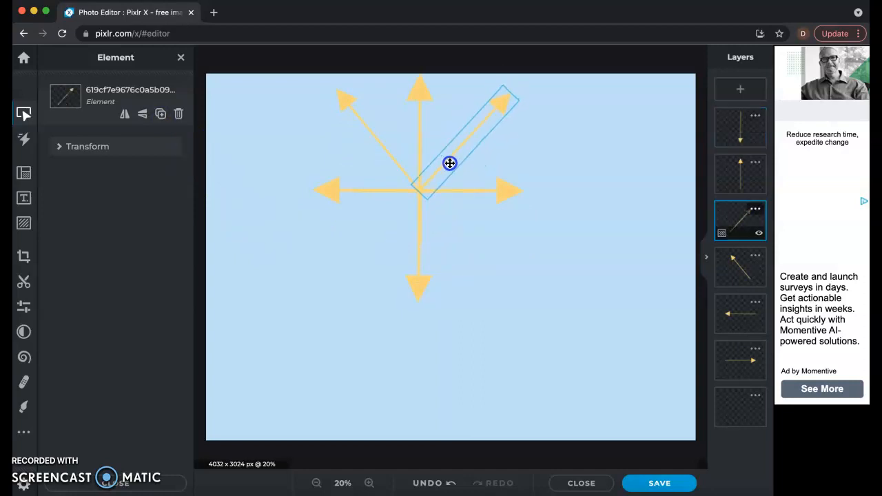
pyautogui.moveTo(513, 212); pyautogui.dragTo(521, 234)
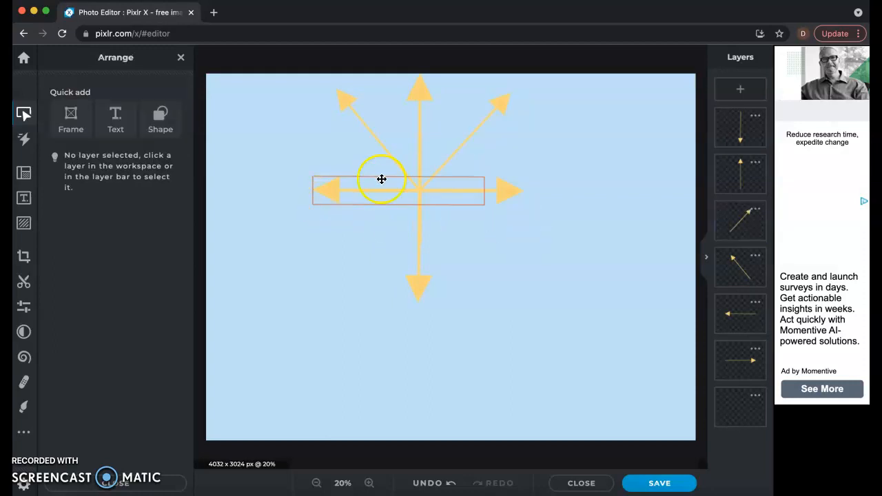
pyautogui.click(353, 113)
pyautogui.click(454, 136)
pyautogui.click(459, 144)
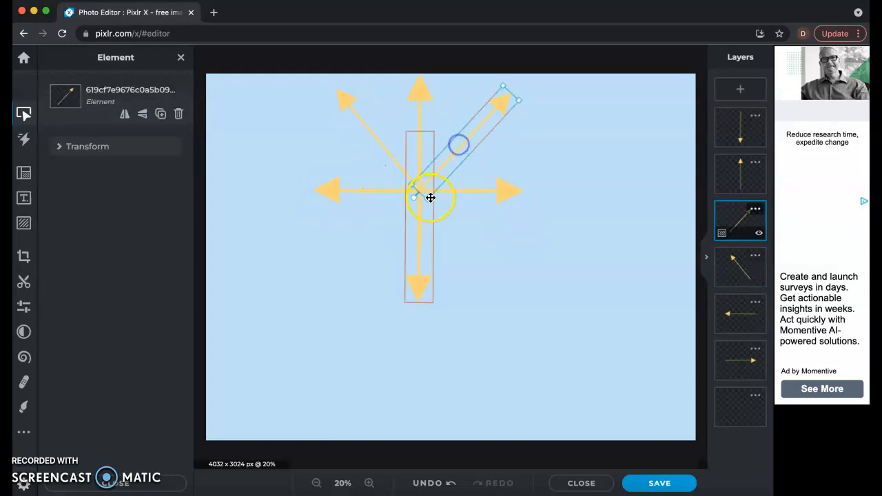
pyautogui.click(422, 229)
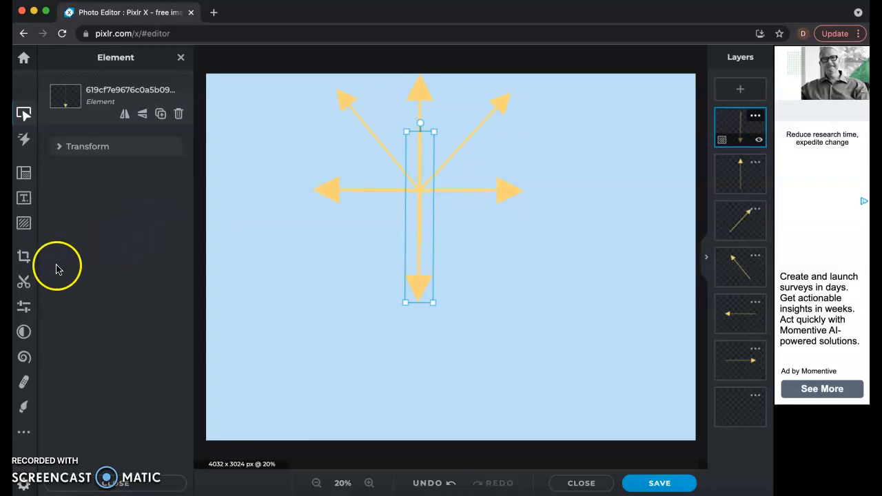
pyautogui.click(24, 381)
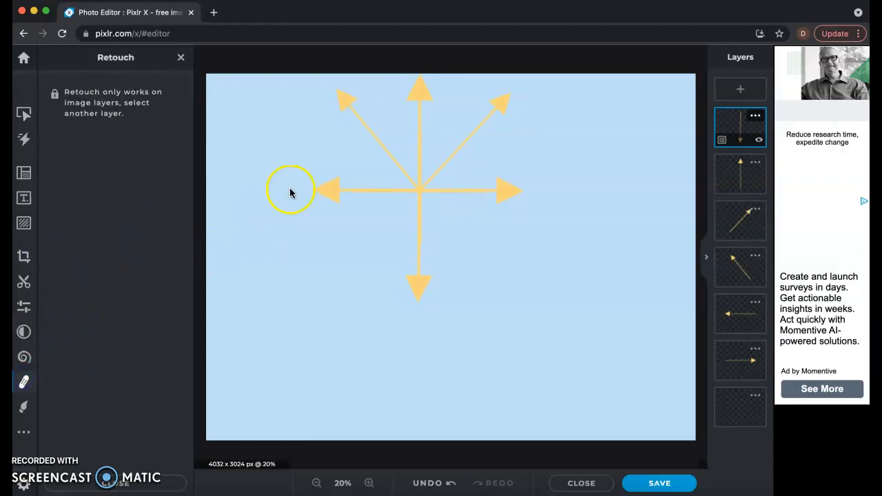
pyautogui.click(181, 57)
# Step: Apply the Artzy Night Vision effect at 100 to the up-left diagonal arrow to colour it green
pyautogui.click(386, 152)
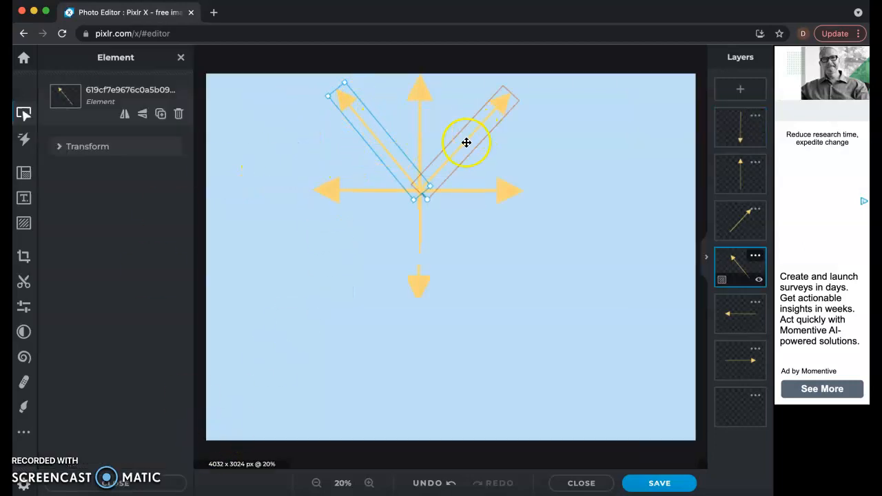
pyautogui.click(22, 385)
pyautogui.click(23, 331)
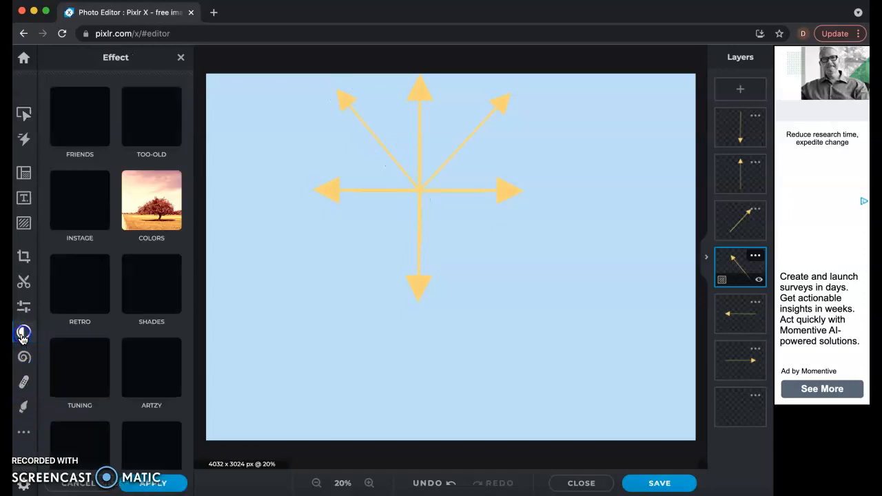
pyautogui.scroll(-3, 83, 413)
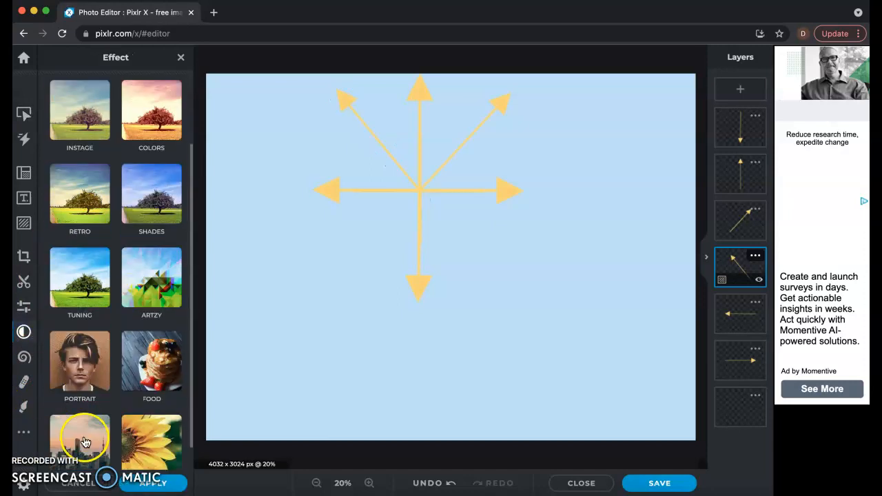
pyautogui.click(146, 269)
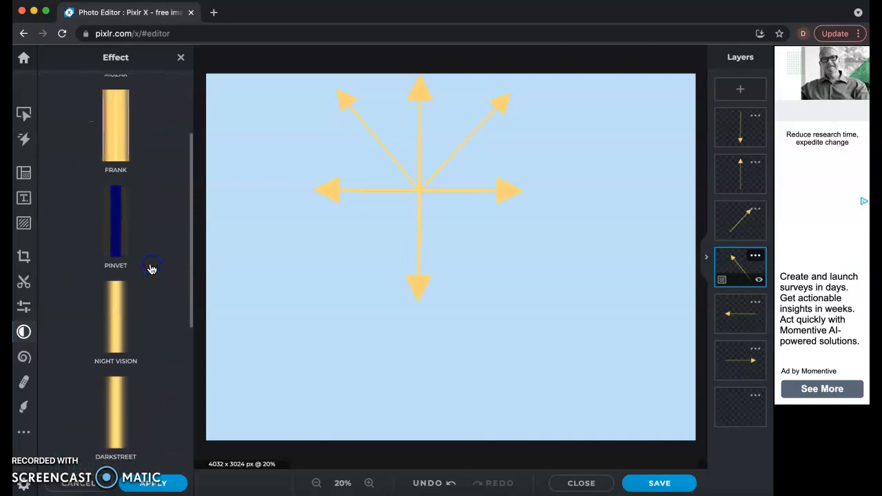
pyautogui.click(115, 317)
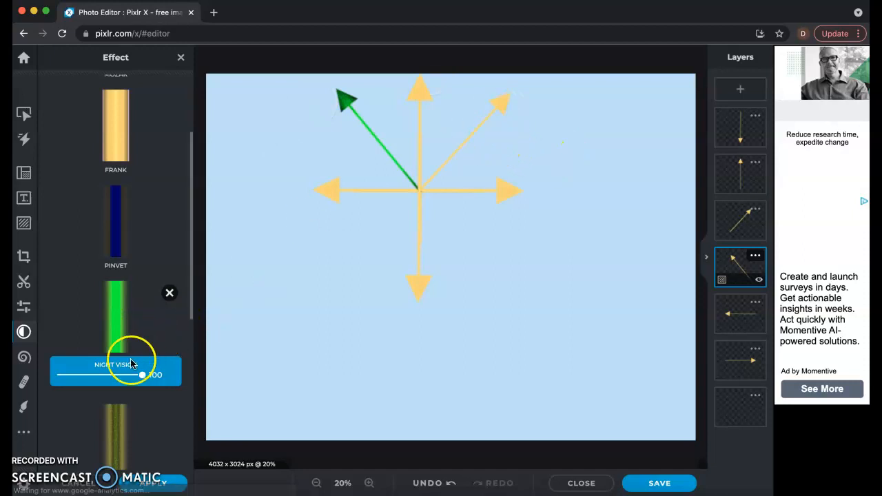
pyautogui.click(143, 486)
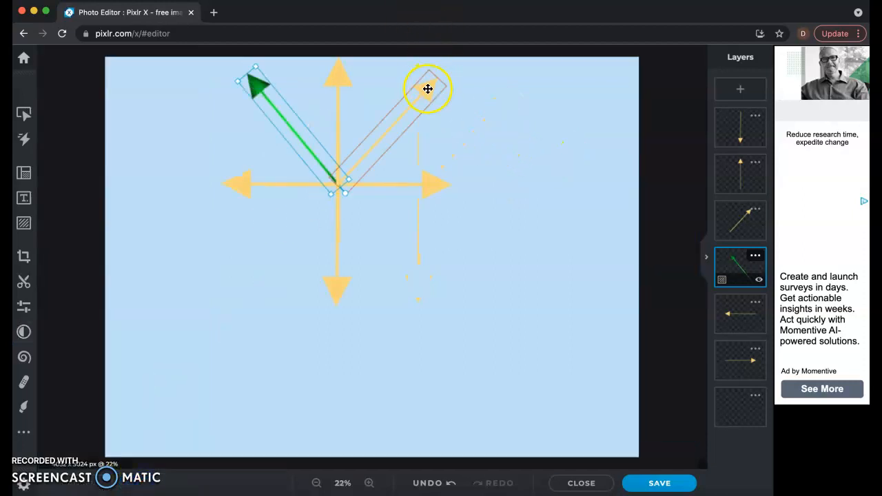
# Step: Apply the Artzy Night Vision effect to the up-right diagonal arrow and clear the selection
pyautogui.click(494, 104)
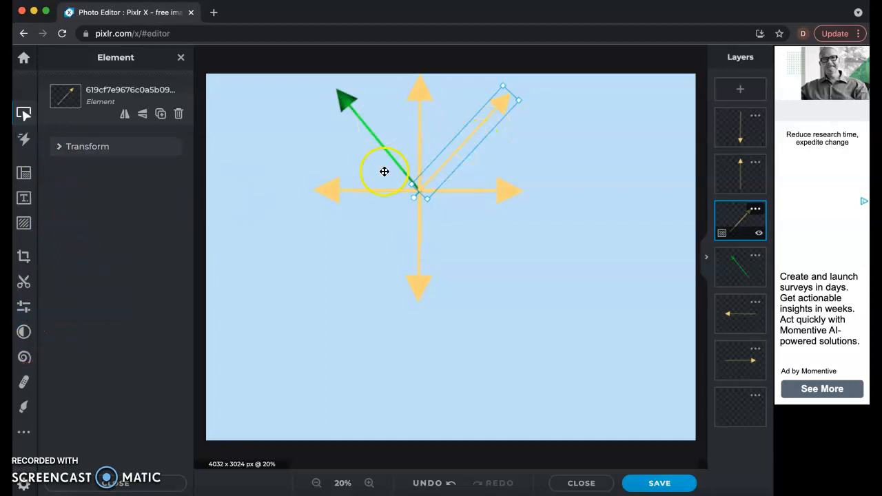
pyautogui.click(23, 331)
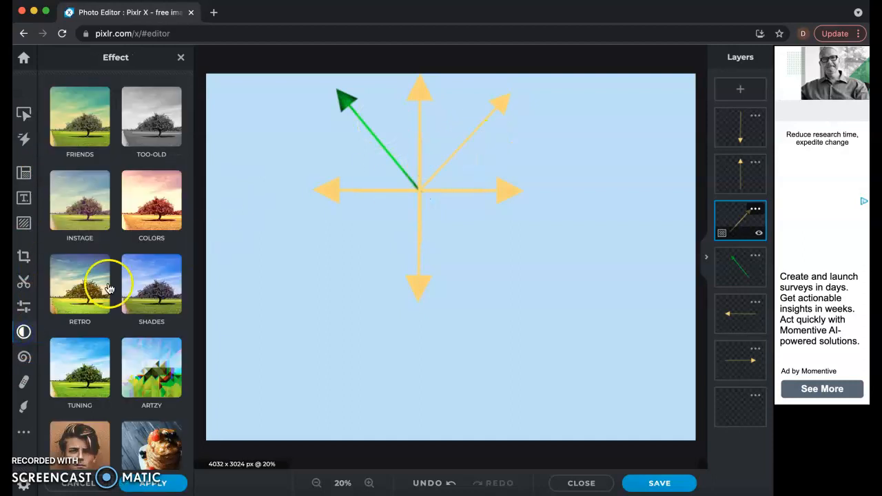
pyautogui.click(153, 377)
pyautogui.scroll(-2, 115, 290)
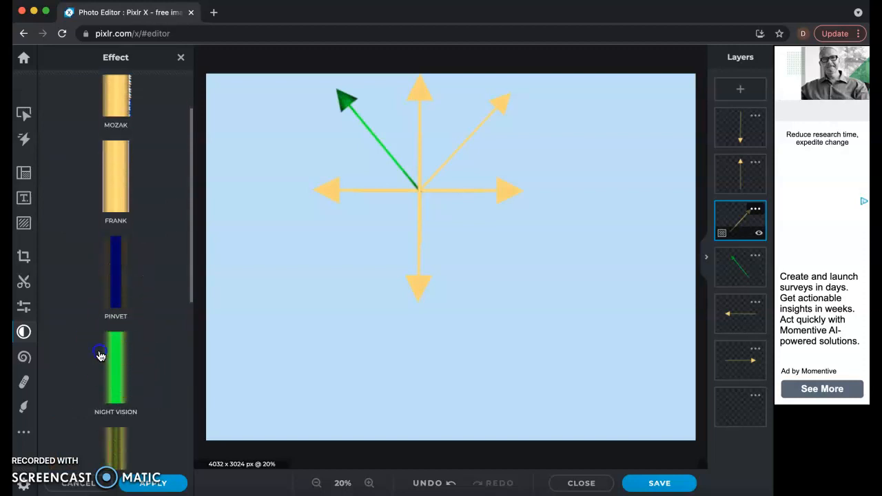
pyautogui.click(100, 354)
pyautogui.click(176, 482)
pyautogui.click(345, 173)
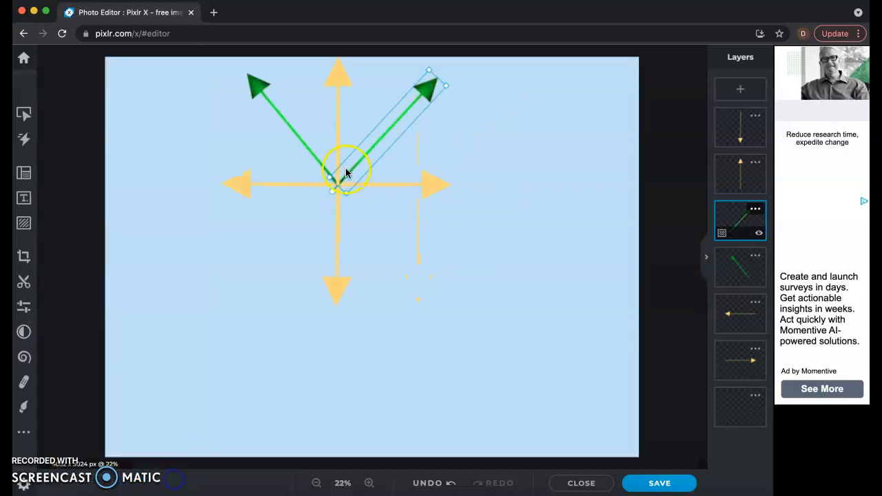
pyautogui.click(262, 295)
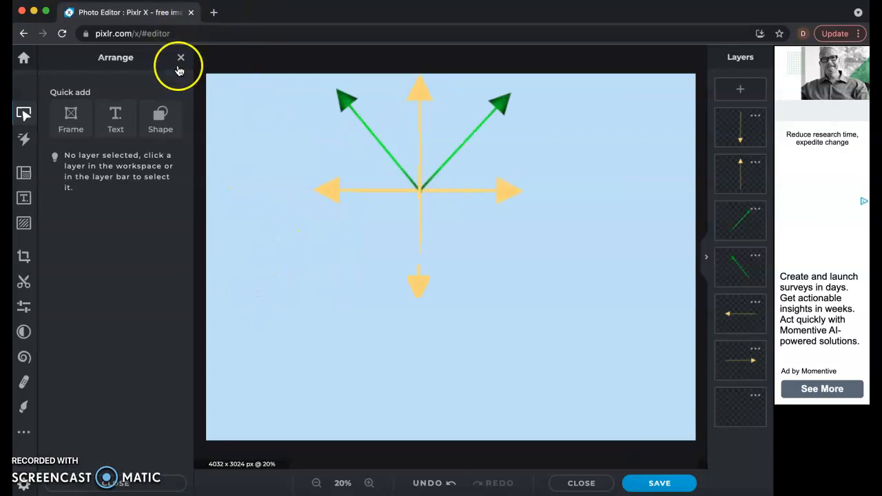
pyautogui.click(180, 60)
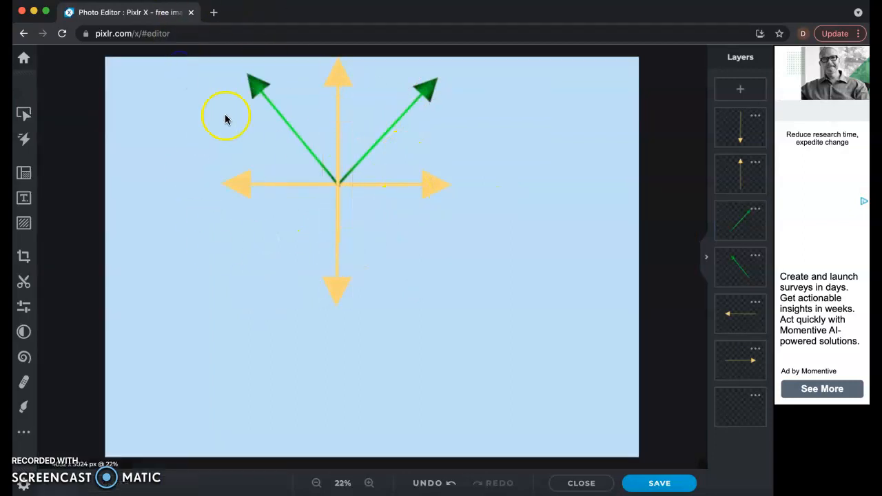